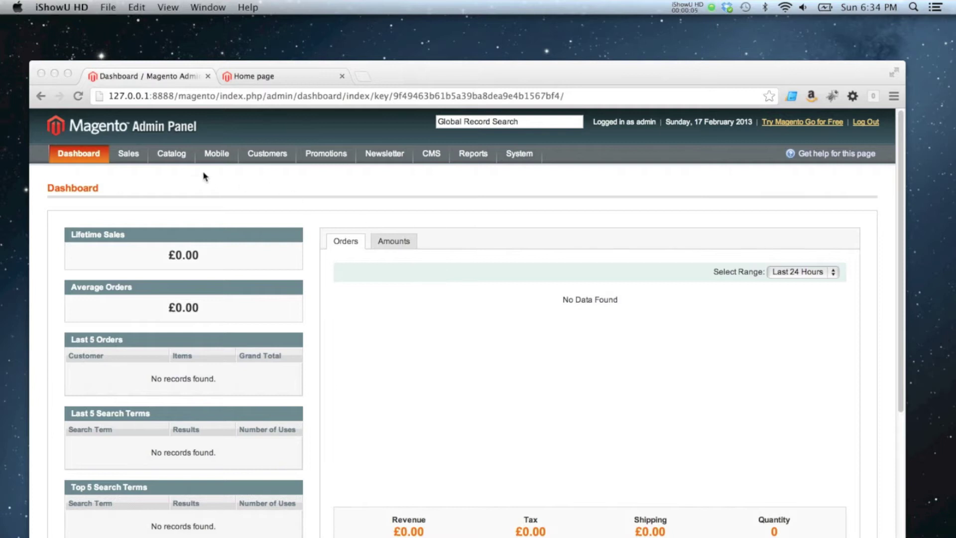
# Open Catalog > Attributes > Manage Attributes and move to page 2 of the list.
pyautogui.click(182, 159)
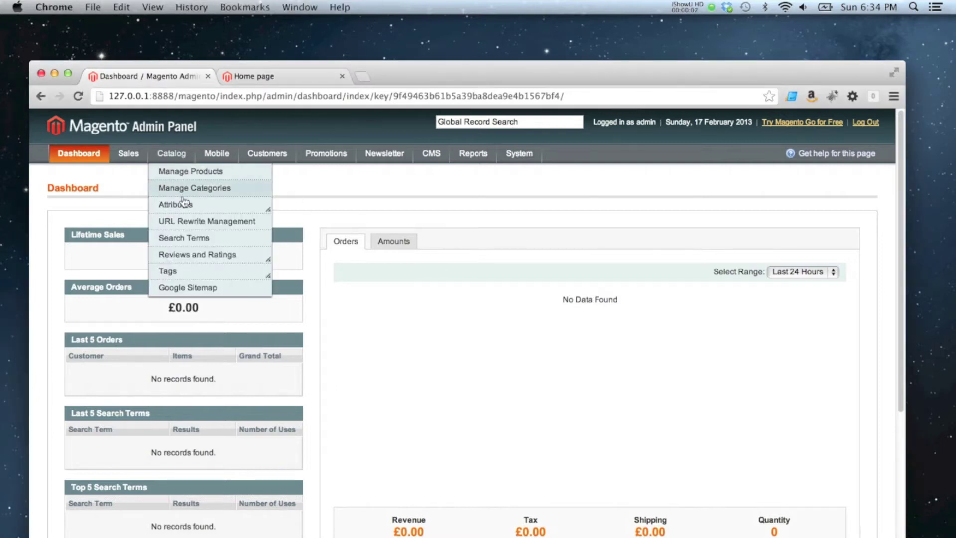
pyautogui.moveTo(187, 205)
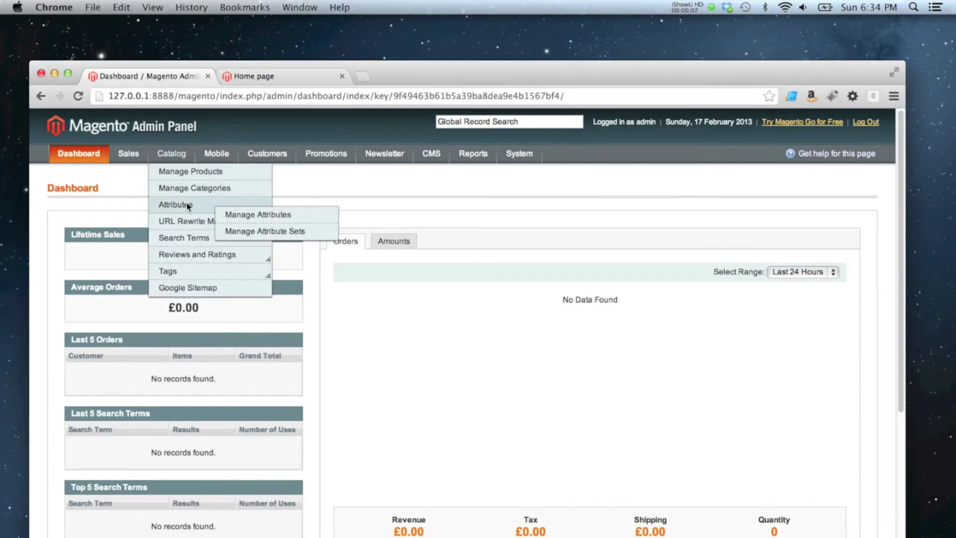
pyautogui.click(246, 217)
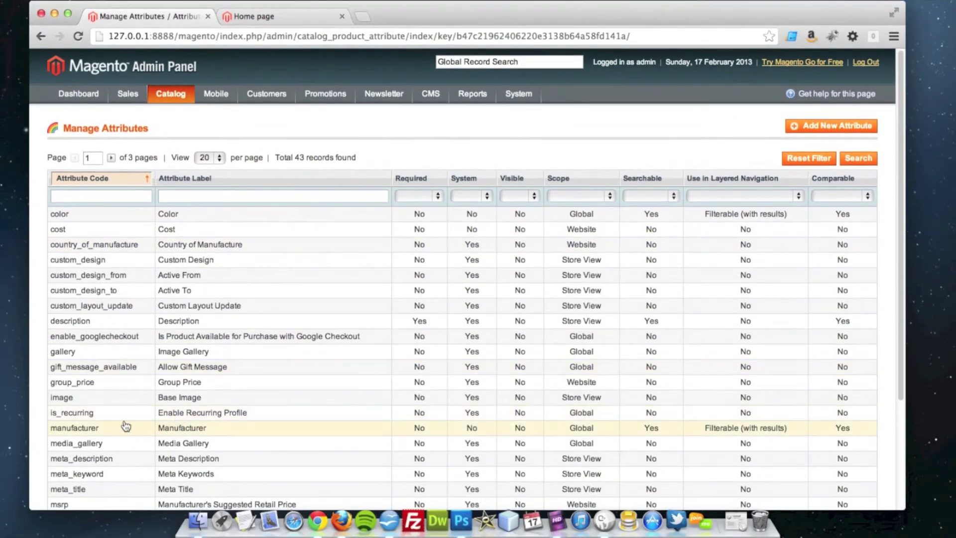
pyautogui.scroll(-3, 124, 414)
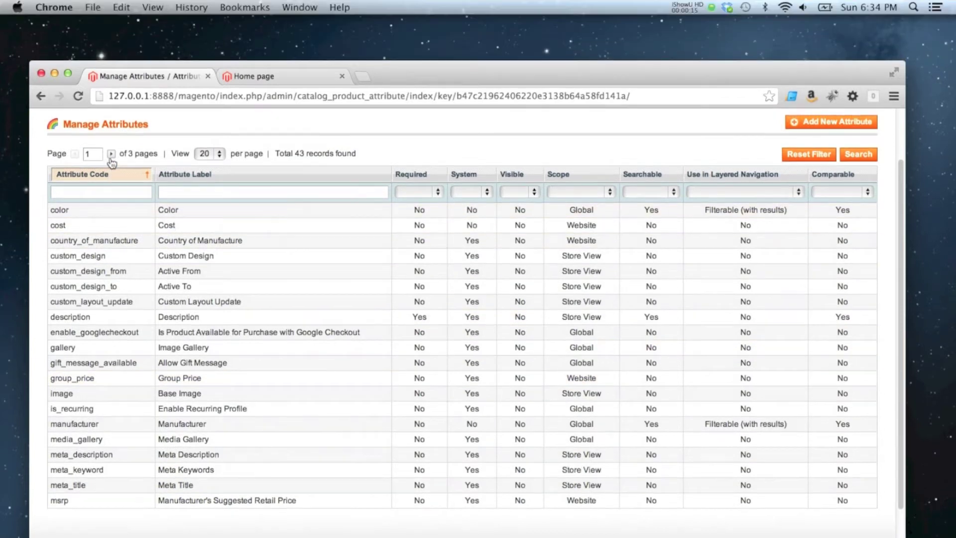
pyautogui.click(111, 93)
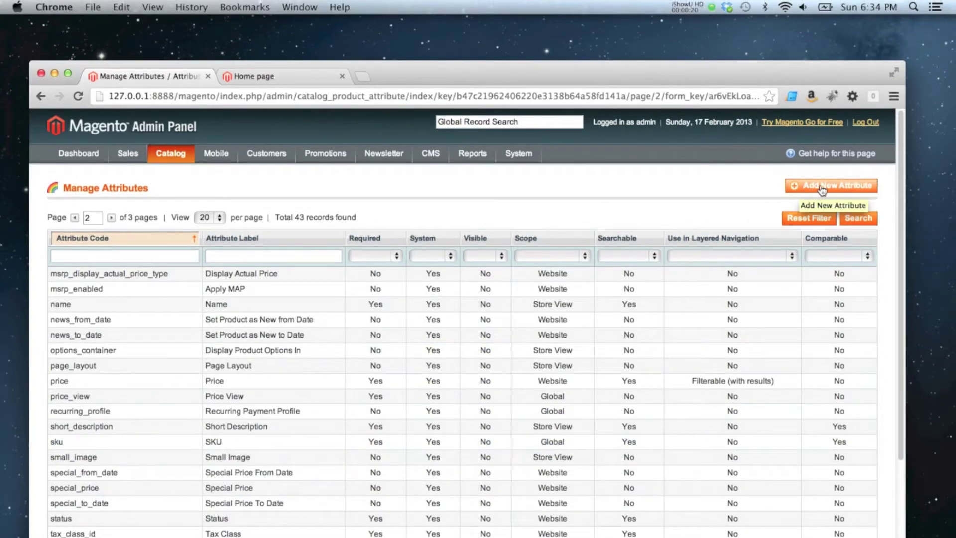
# Add a new attribute with code isbn, Global scope and Text Field input type.
pyautogui.click(822, 190)
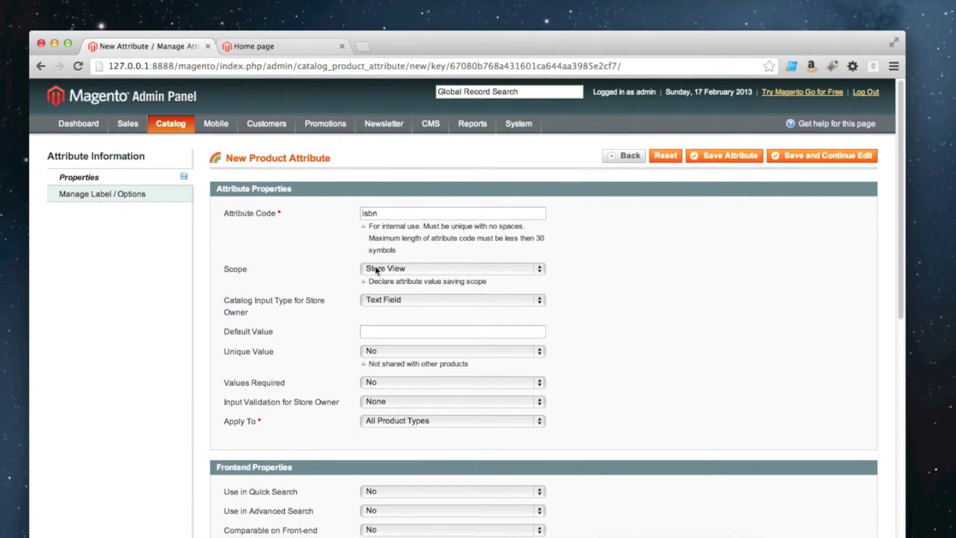
pyautogui.click(394, 298)
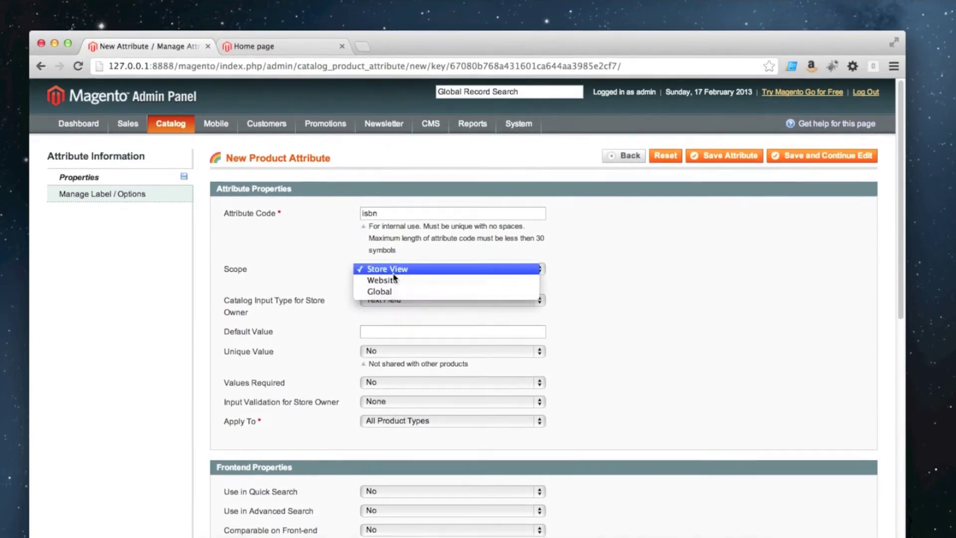
pyautogui.click(391, 291)
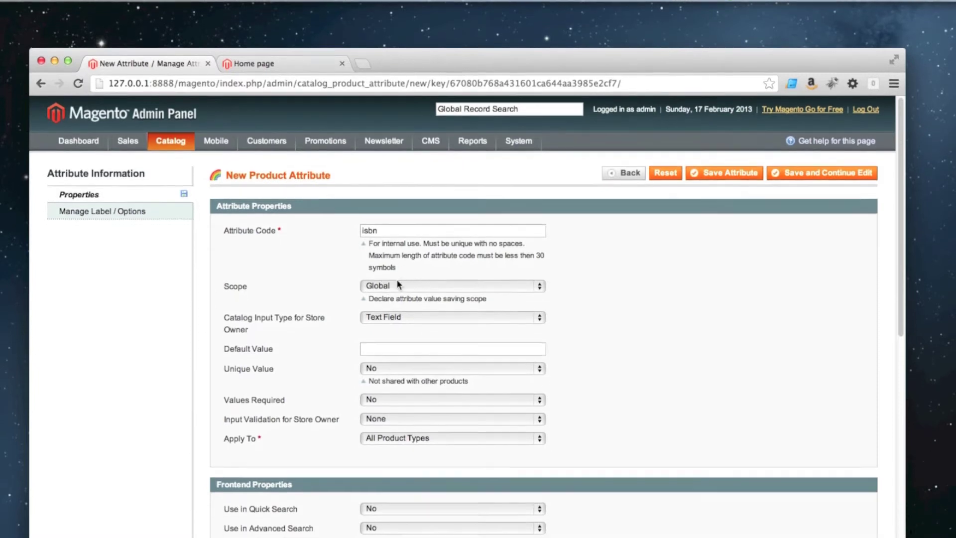
pyautogui.click(394, 298)
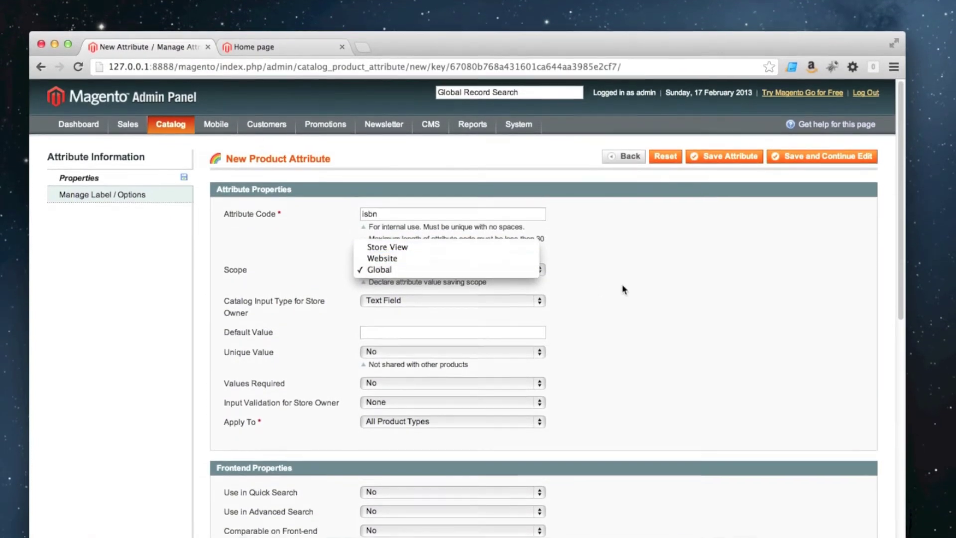
pyautogui.click(622, 311)
pyautogui.click(393, 280)
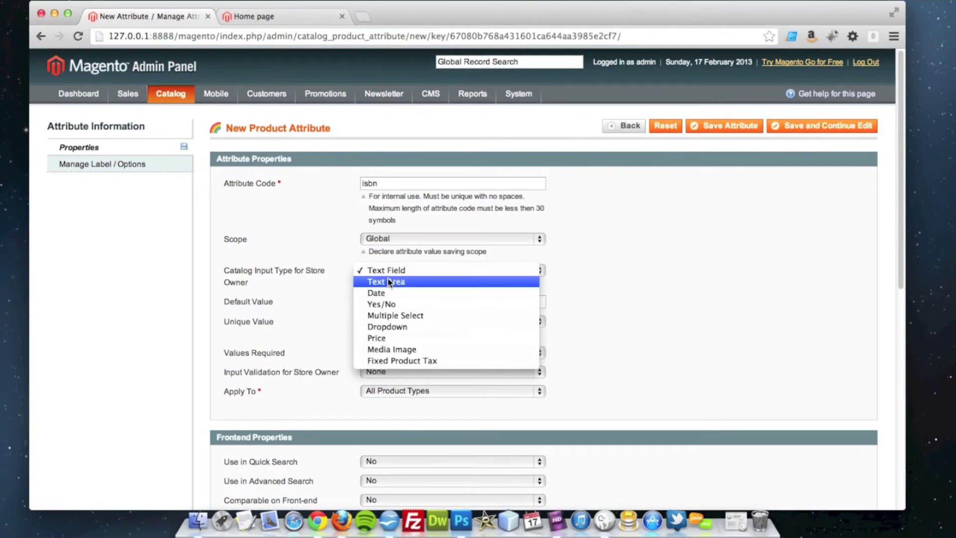
pyautogui.click(390, 274)
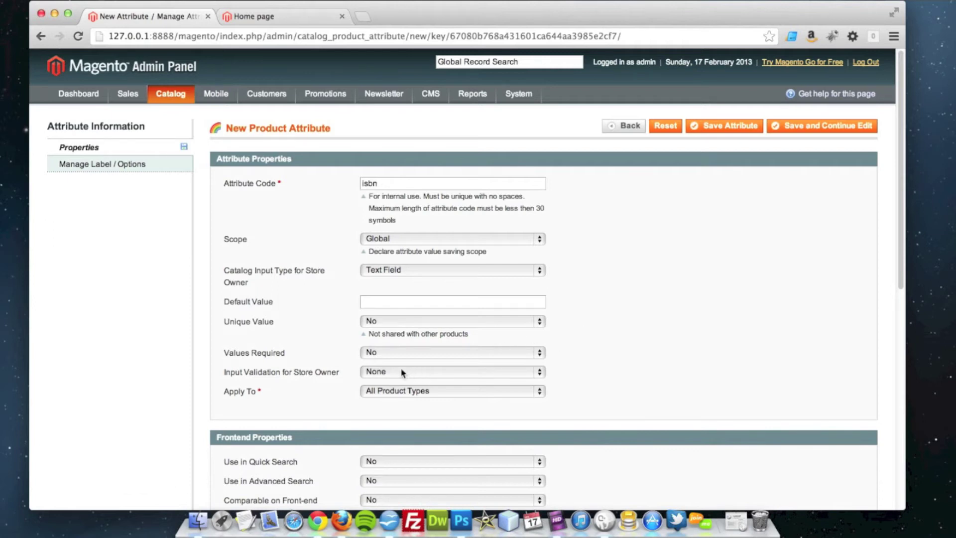
# Set Values Required to Yes and Input Validation to Letters or Numbers.
pyautogui.click(378, 351)
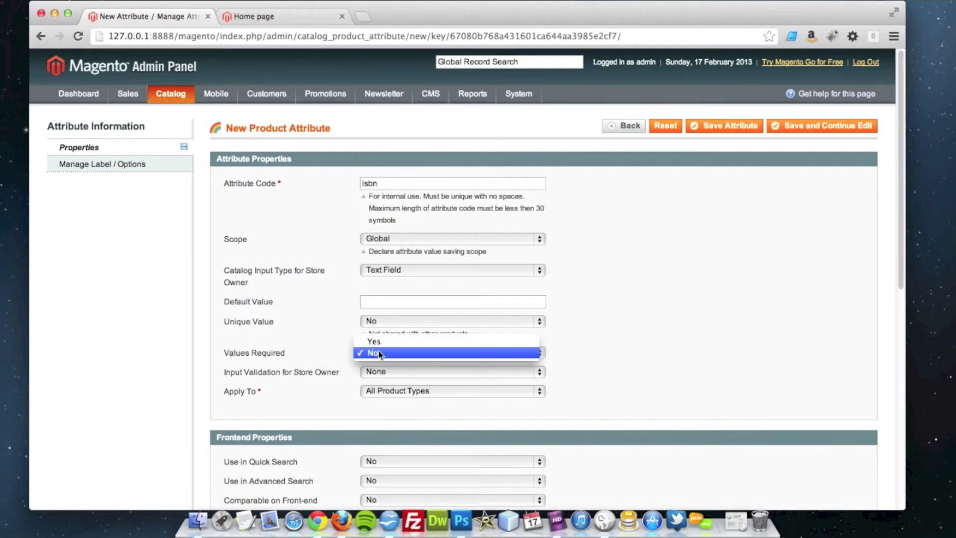
pyautogui.press('Escape')
pyautogui.press('y')
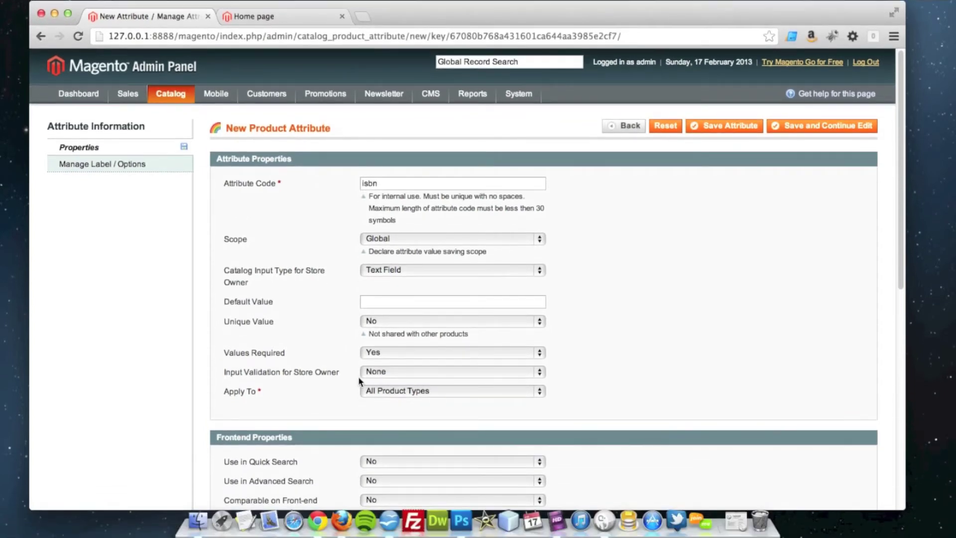
pyautogui.click(377, 372)
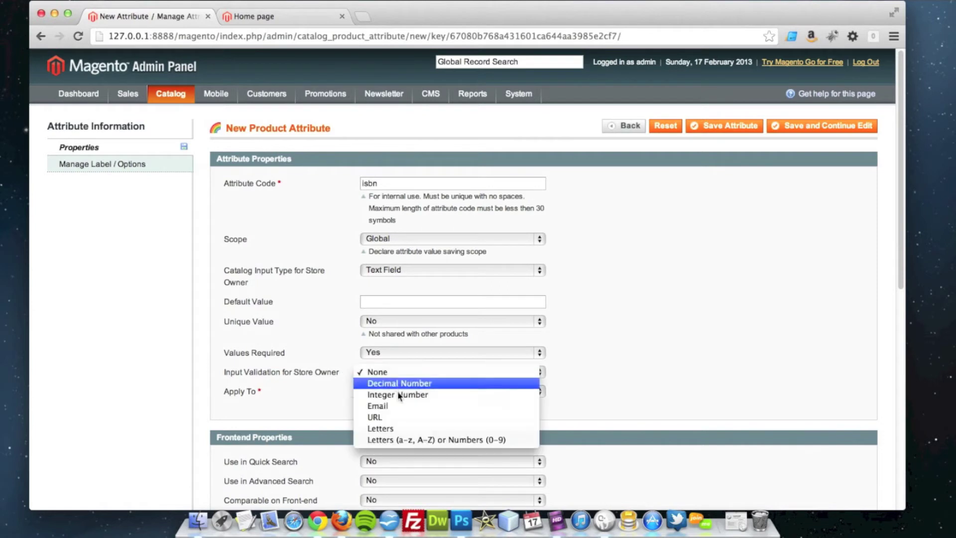
pyautogui.click(420, 440)
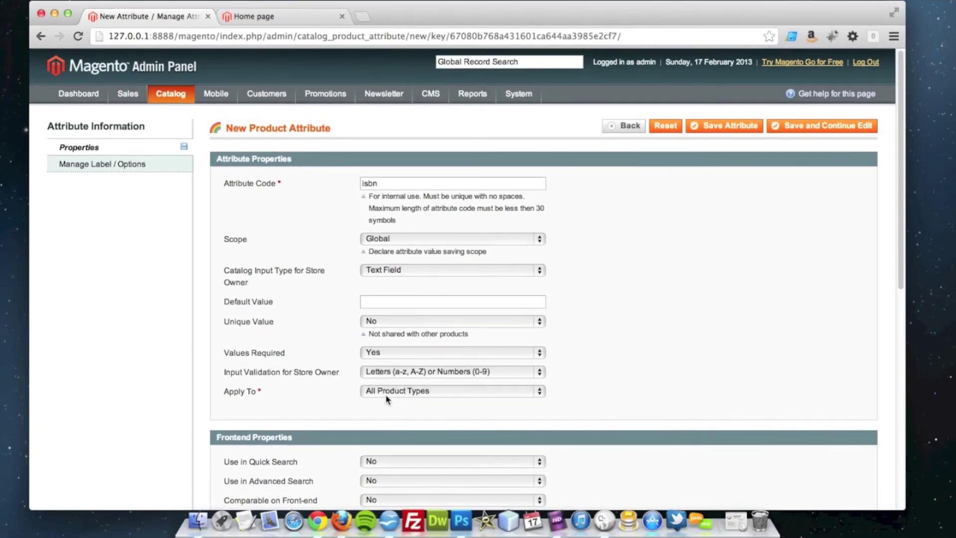
# Apply the attribute to Selected Product Types, choosing Grouped Product.
pyautogui.click(383, 393)
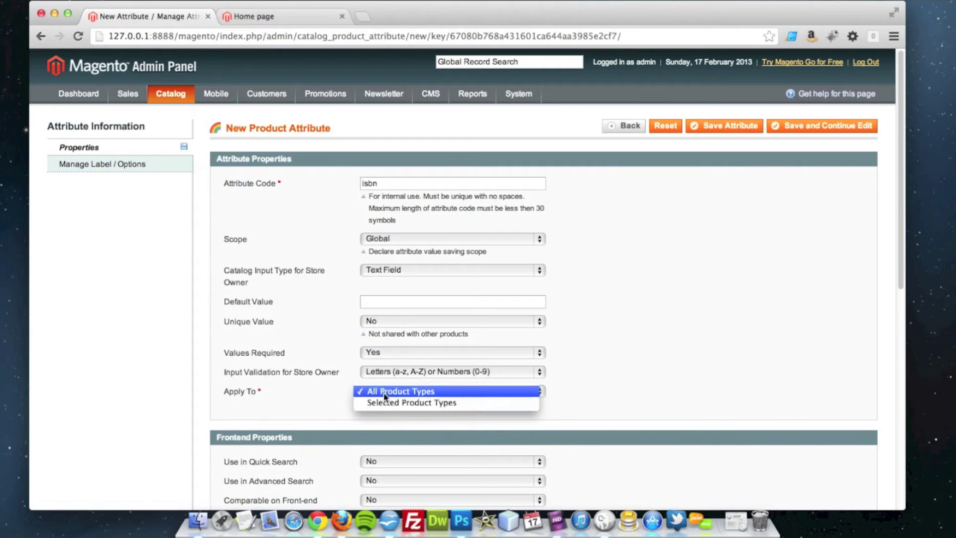
pyautogui.click(388, 403)
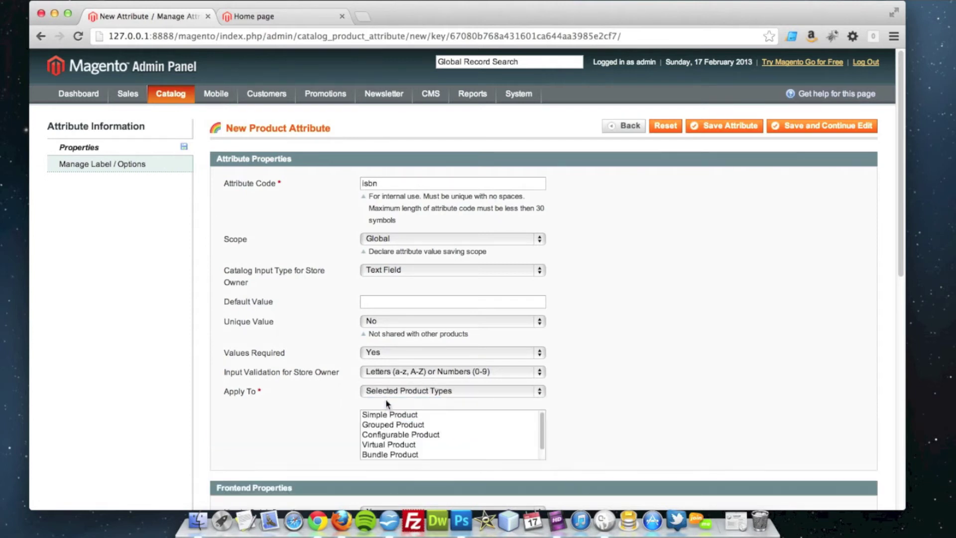
pyautogui.click(386, 414)
pyautogui.click(388, 424)
pyautogui.click(390, 444)
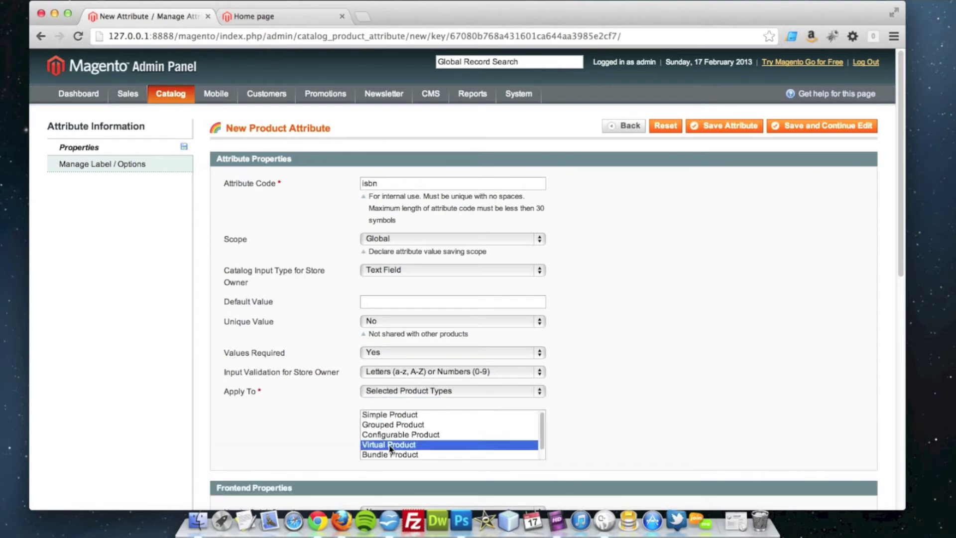
pyautogui.click(399, 434)
pyautogui.click(421, 424)
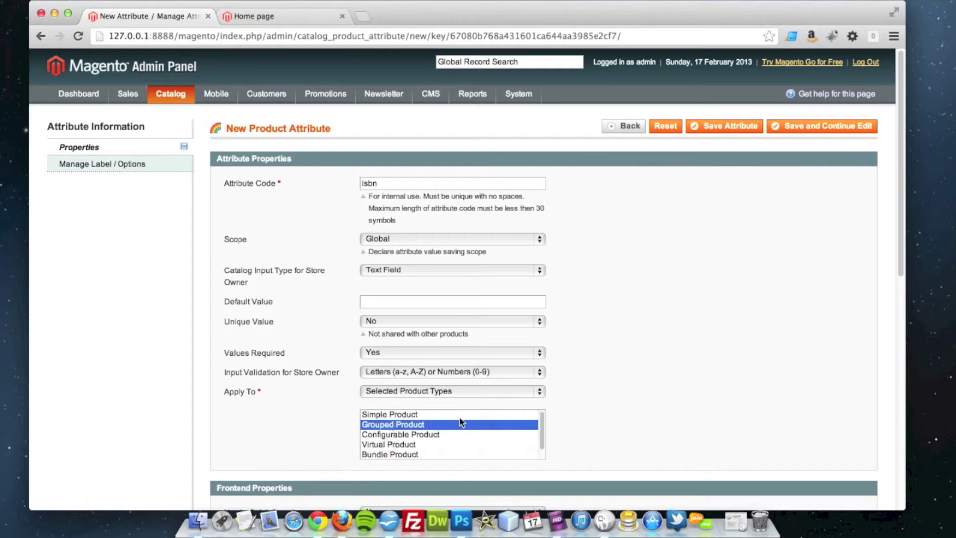
# Switch Apply To back to All Product Types and set Use in Quick Search to Yes.
pyautogui.scroll(-5, 588, 423)
pyautogui.scroll(3, 573, 410)
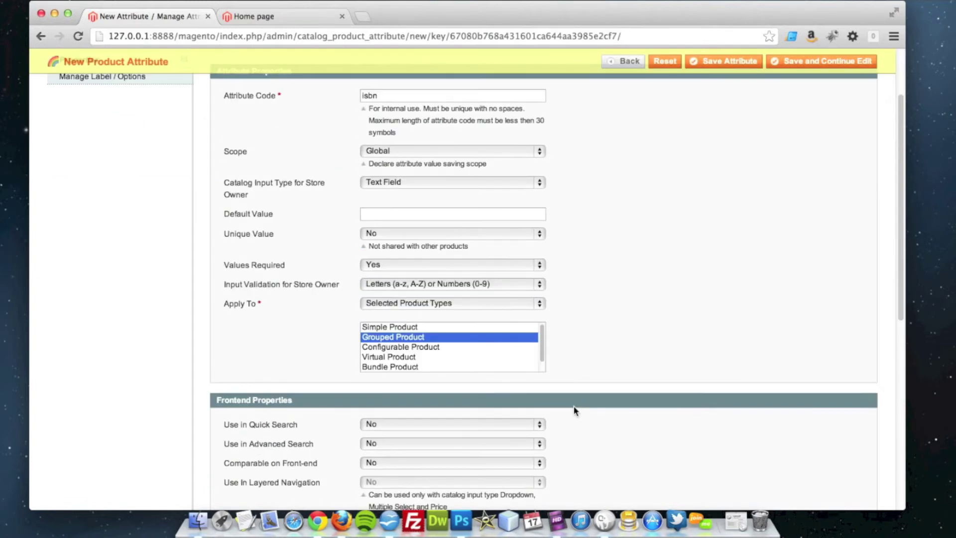
pyautogui.click(429, 304)
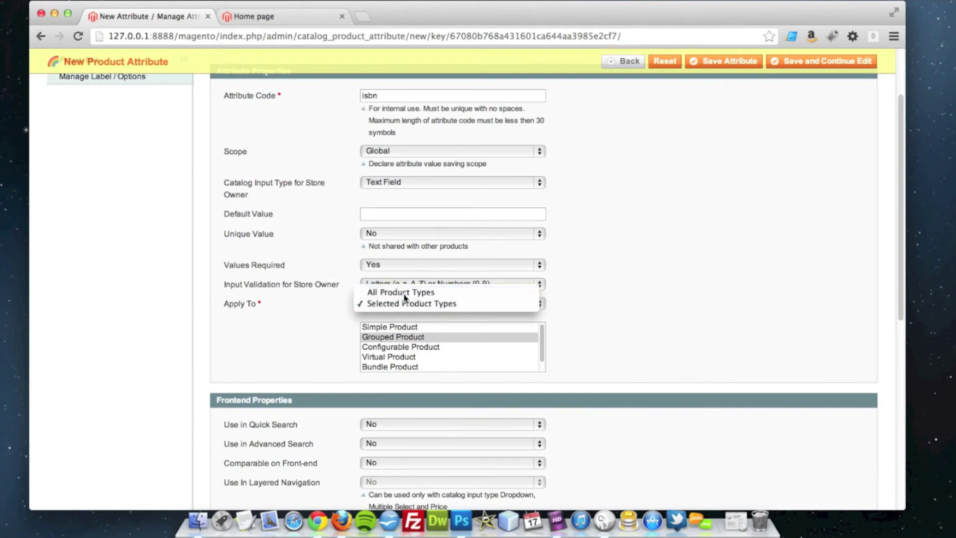
pyautogui.click(405, 295)
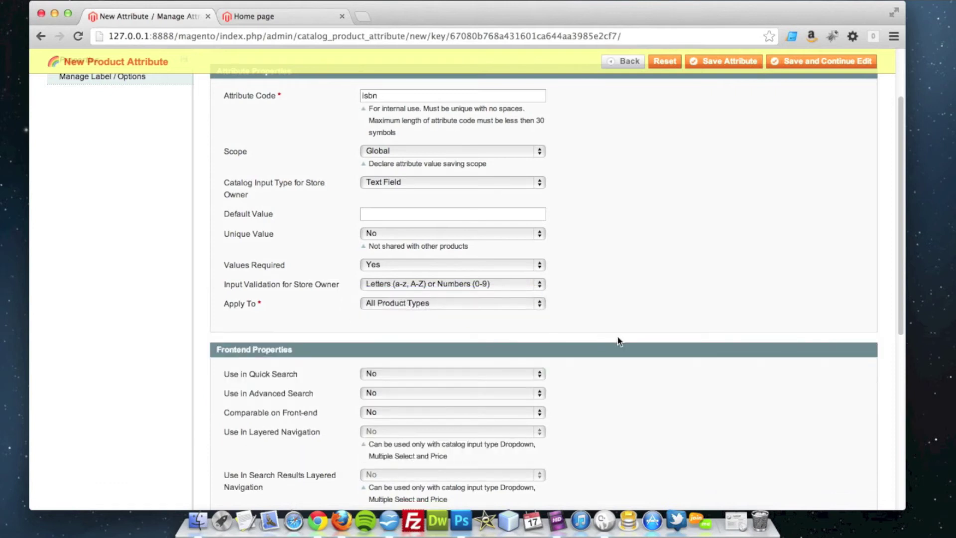
pyautogui.scroll(-2, 617, 341)
pyautogui.click(379, 303)
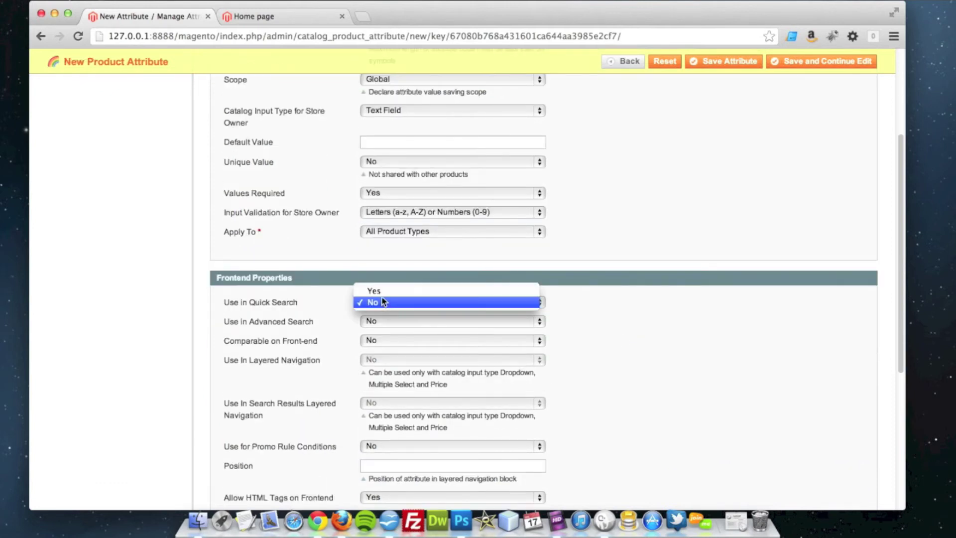
pyautogui.click(385, 293)
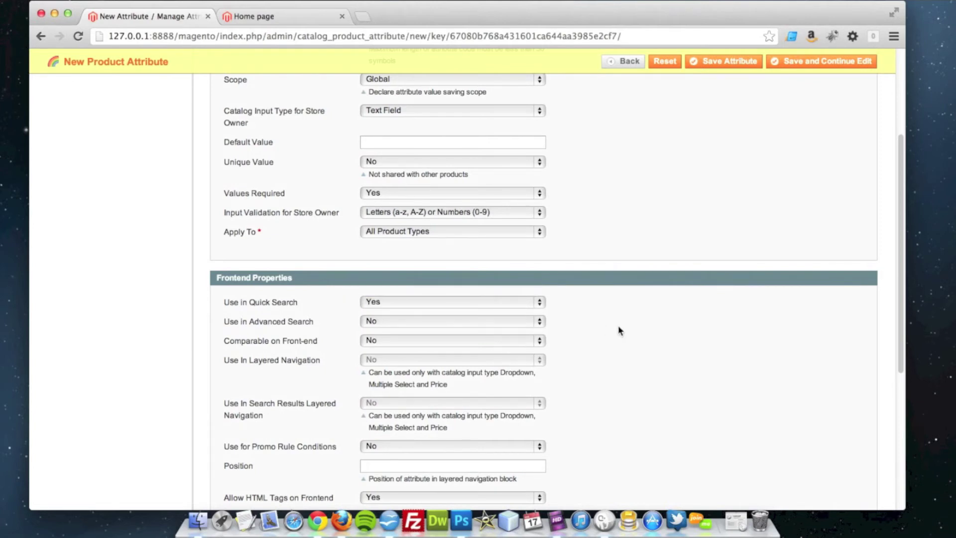
pyautogui.scroll(2, 619, 330)
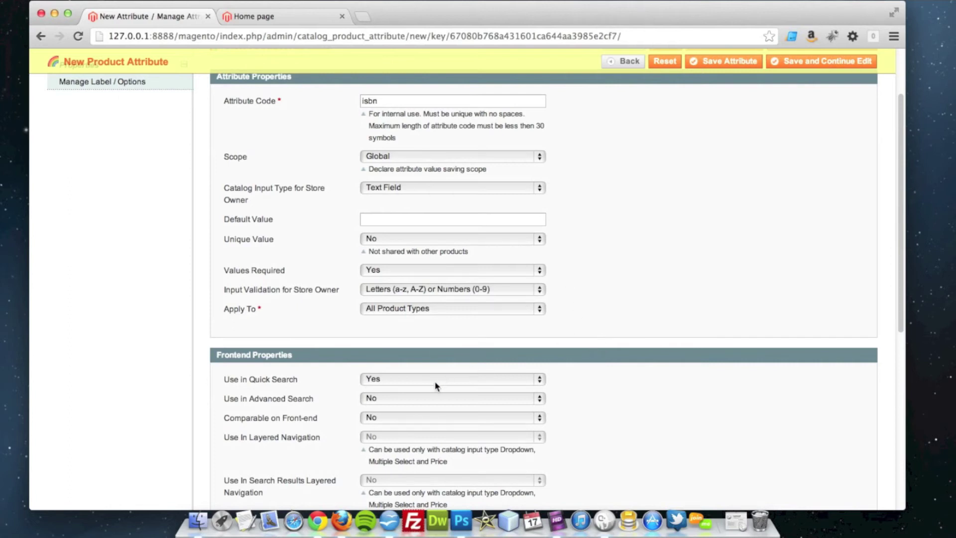
pyautogui.scroll(-2, 331, 405)
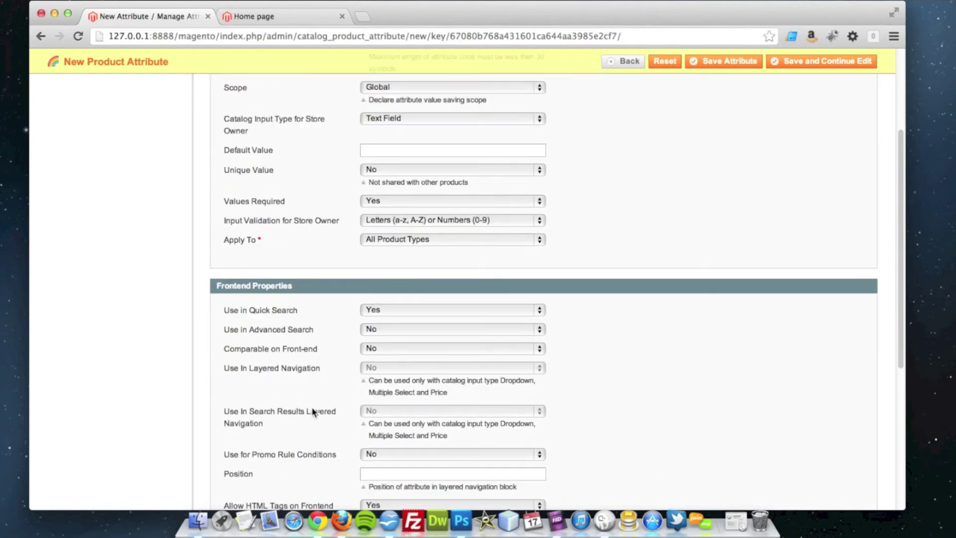
pyautogui.scroll(1, 328, 411)
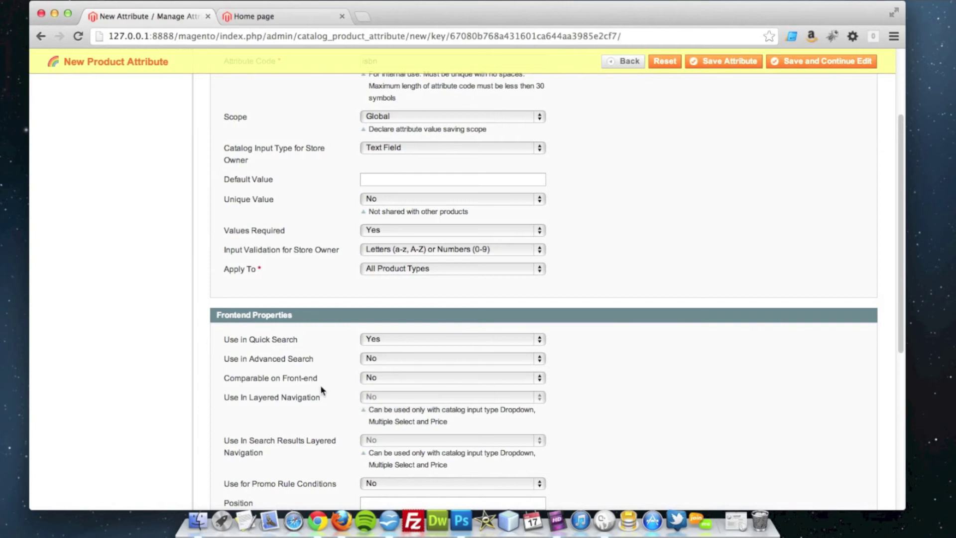
# Set Comparable on Front-end to Yes.
pyautogui.click(371, 382)
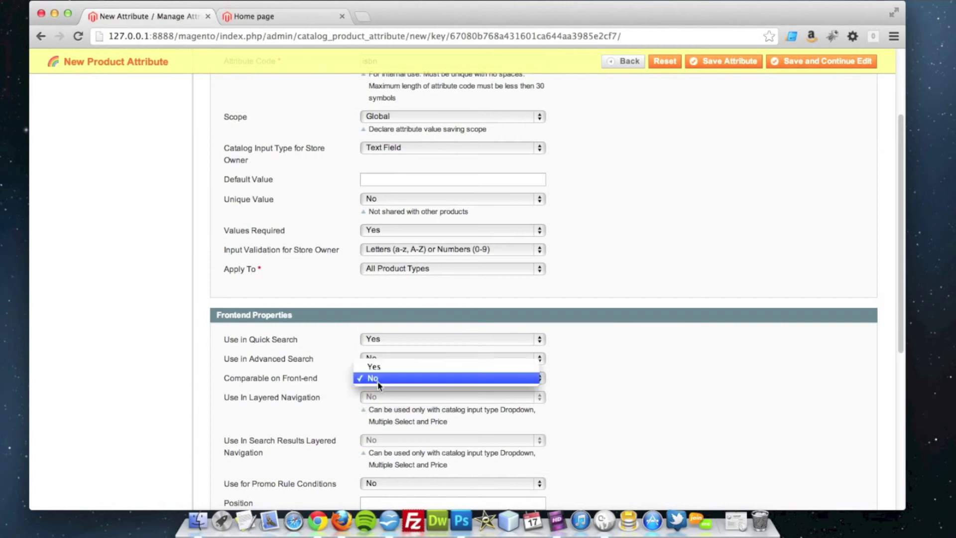
pyautogui.click(389, 369)
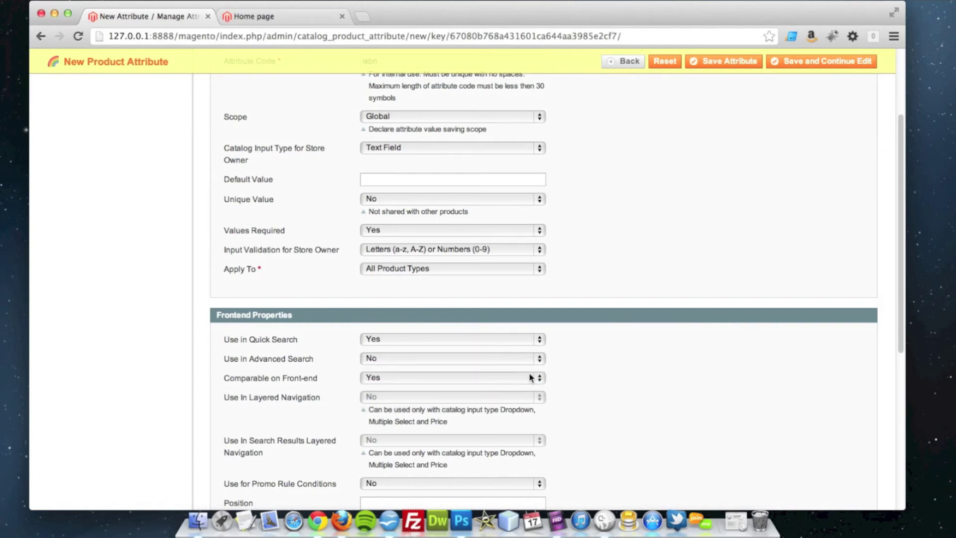
pyautogui.scroll(-2, 584, 377)
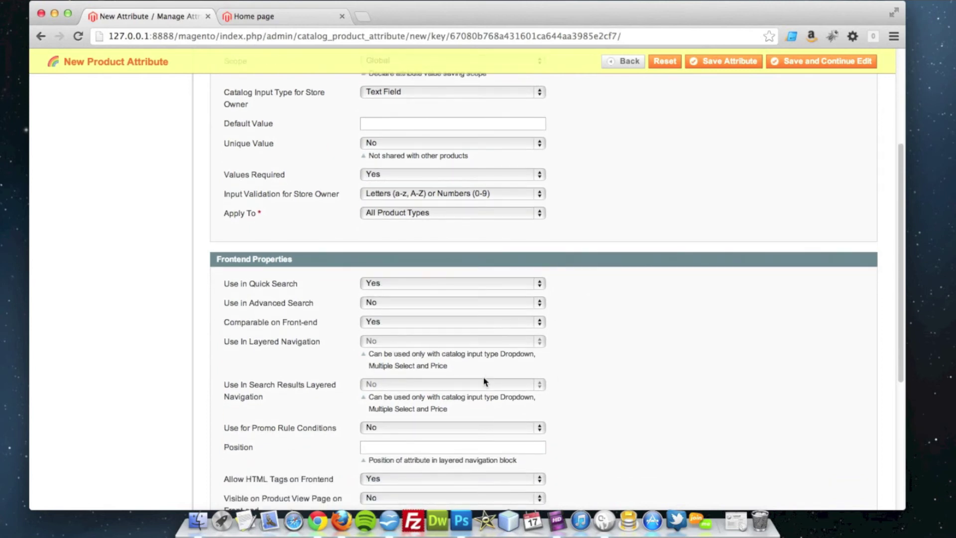
pyautogui.scroll(-1, 634, 389)
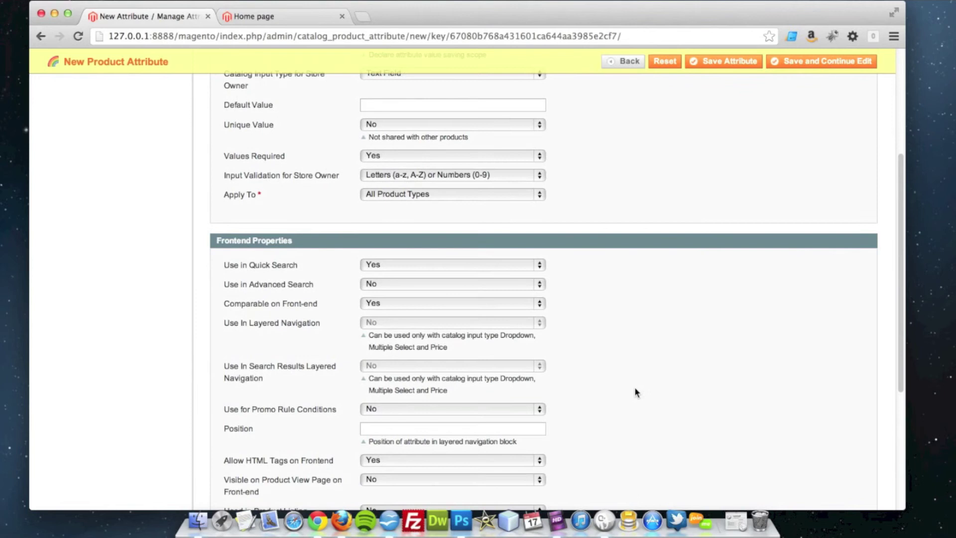
pyautogui.scroll(-1, 451, 398)
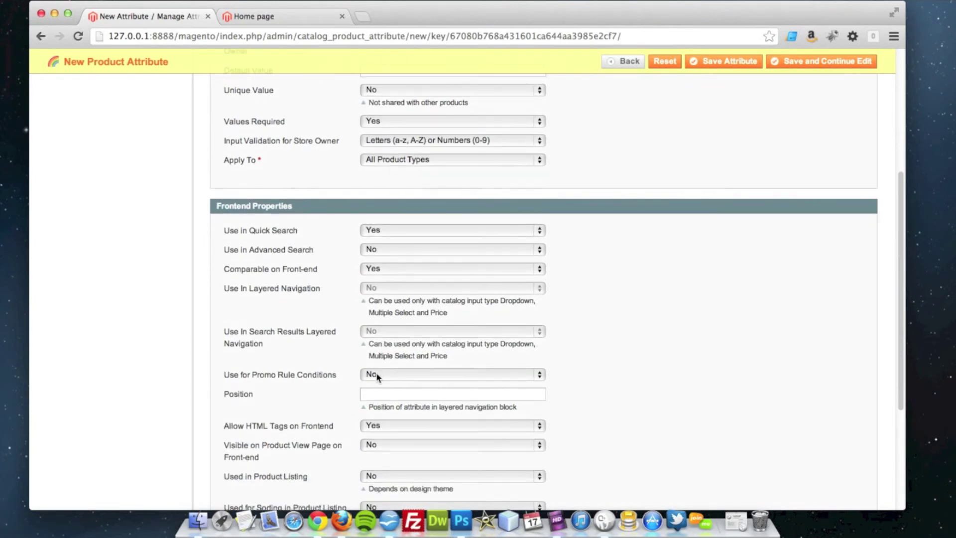
pyautogui.scroll(-1, 365, 405)
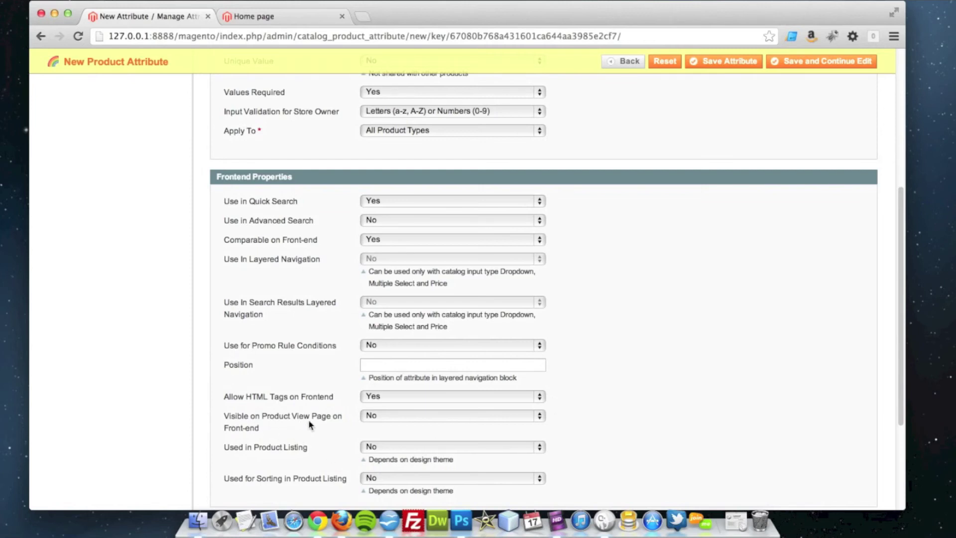
# Set Visible on Product View Page and Used in Product Listing to Yes, leaving sorting off.
pyautogui.click(384, 417)
pyautogui.click(389, 406)
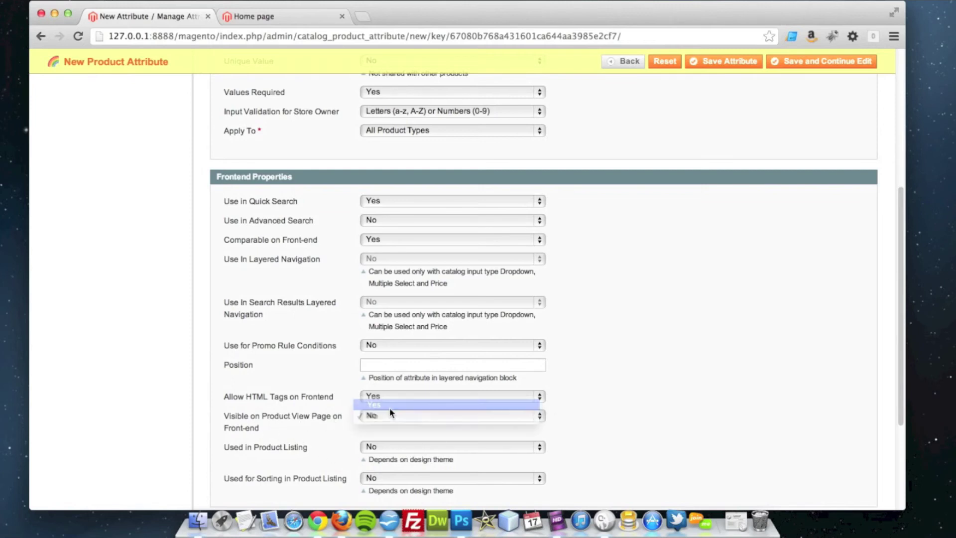
pyautogui.scroll(-1, 450, 442)
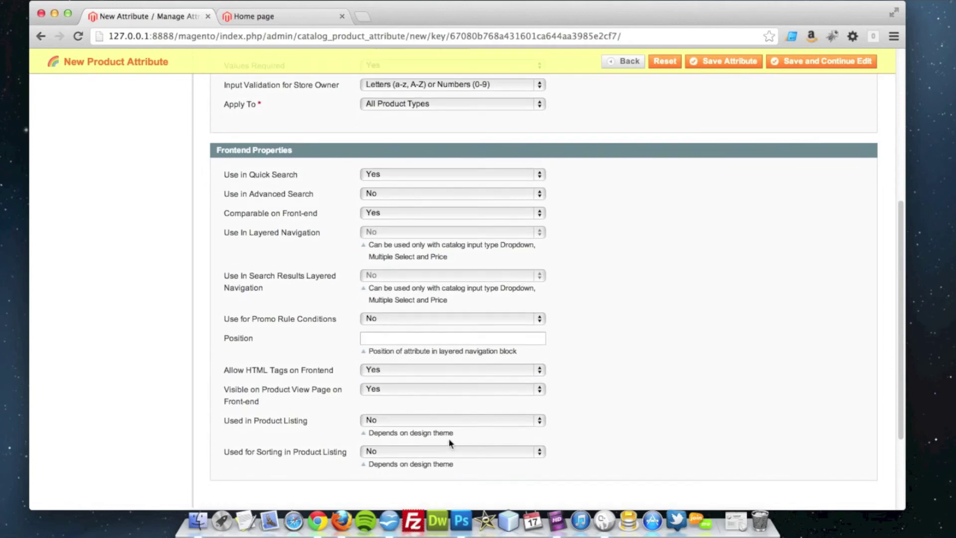
pyautogui.click(384, 422)
pyautogui.click(382, 407)
pyautogui.click(396, 454)
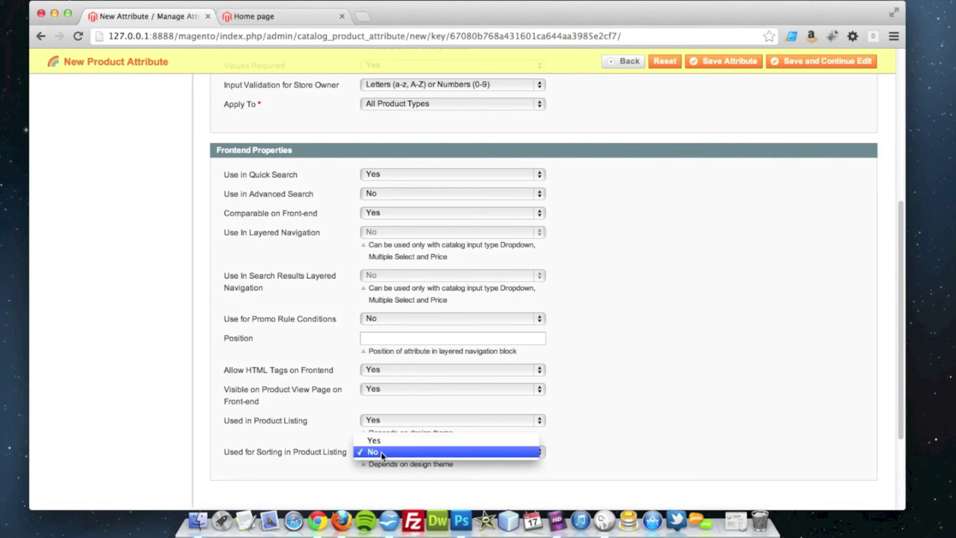
pyautogui.click(384, 453)
pyautogui.scroll(10, 576, 445)
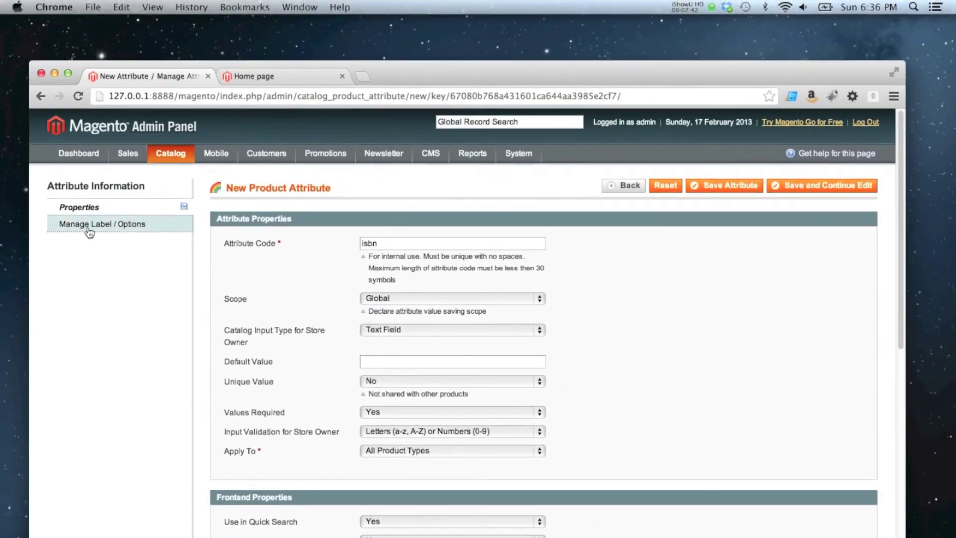
# Enter ISBN as the Admin title under Manage Label / Options.
pyautogui.click(90, 230)
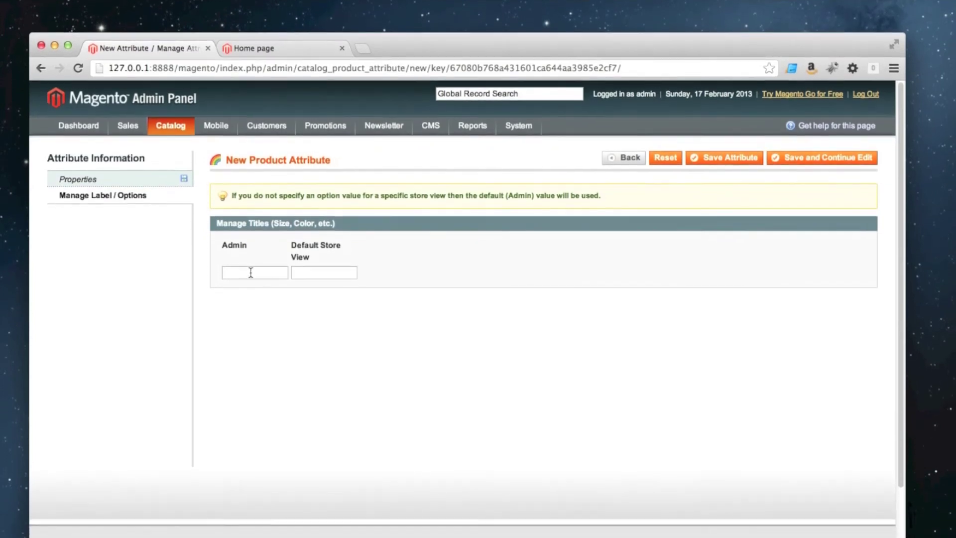
pyautogui.click(251, 272)
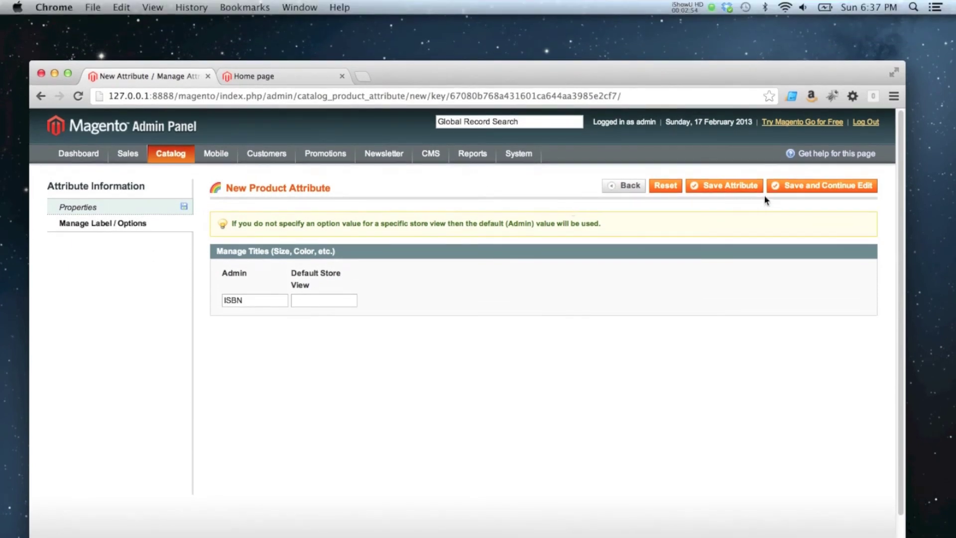
# Save the isbn attribute and check for it on page 1 of the attribute grid.
pyautogui.click(731, 190)
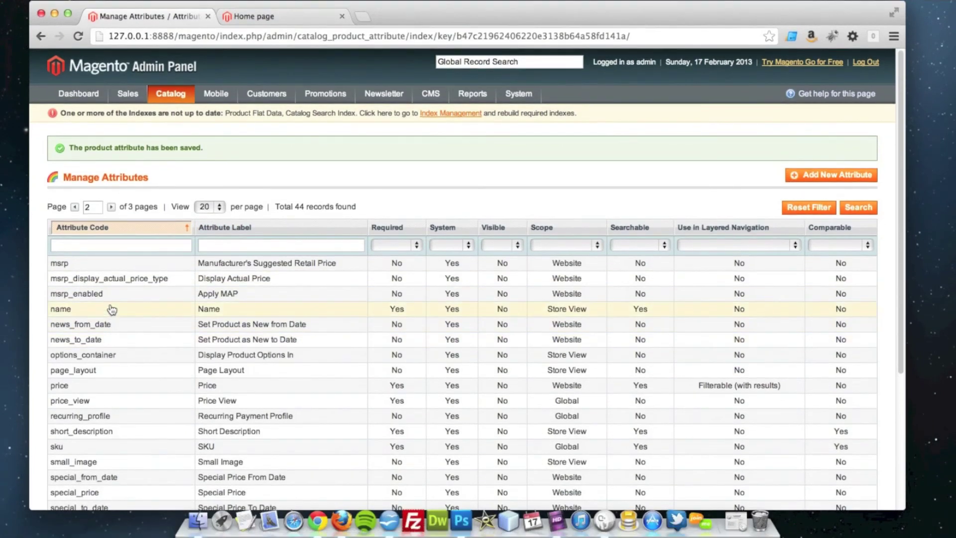
pyautogui.scroll(-3, 112, 368)
pyautogui.scroll(2, 105, 253)
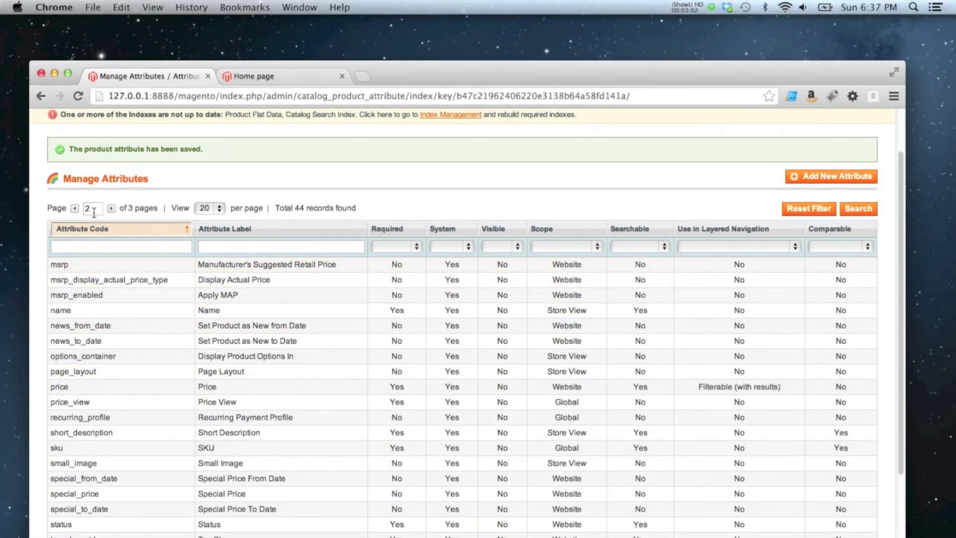
pyautogui.click(75, 209)
pyautogui.scroll(-5, 82, 428)
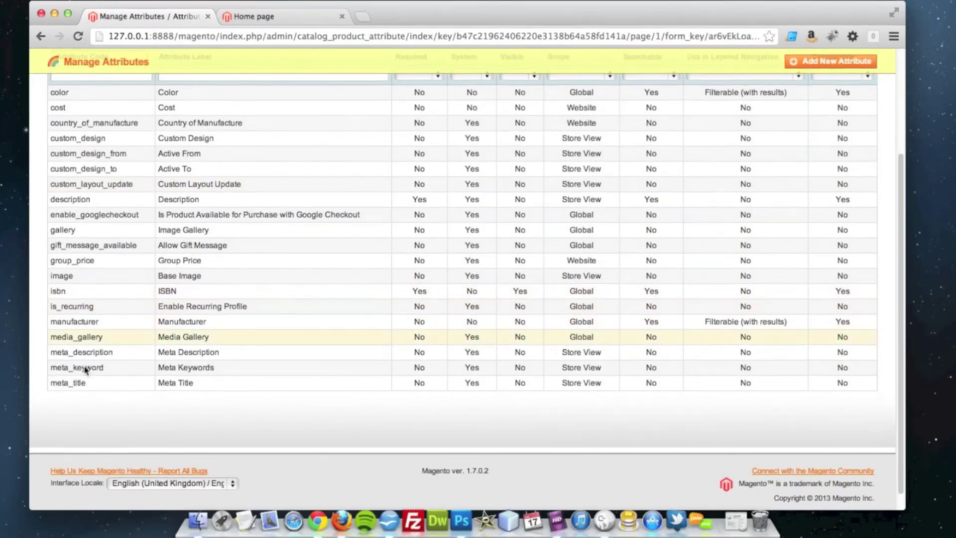